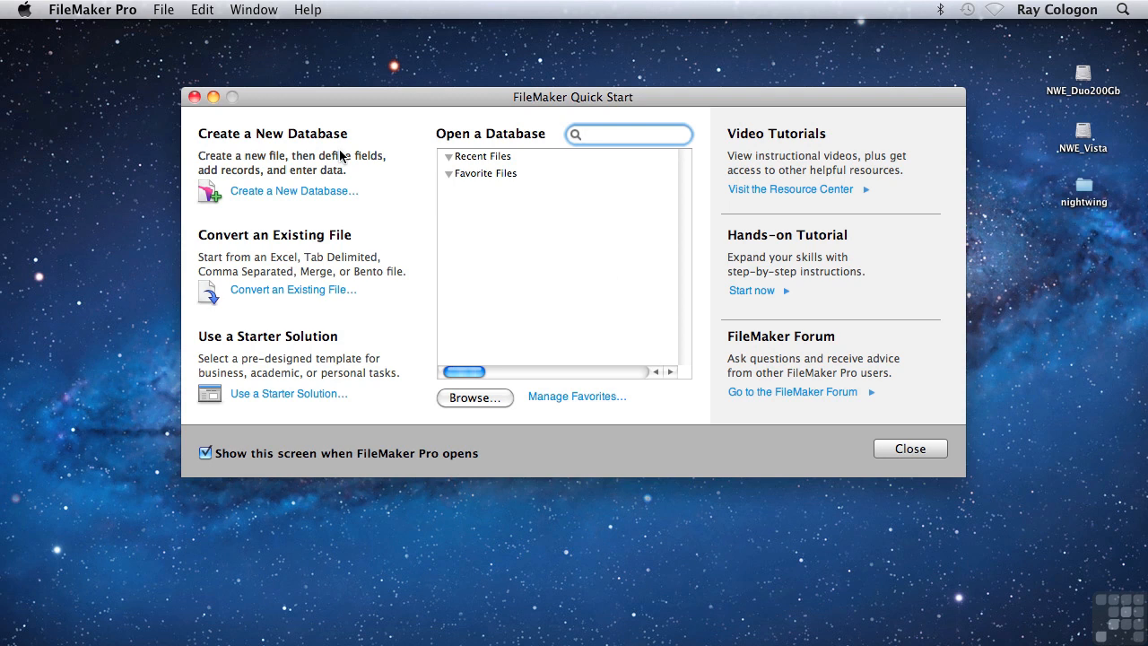
Create a new database file named WorkFile1 in the Documents folder
{"action": "left_click", "coordinate": [293, 192]}
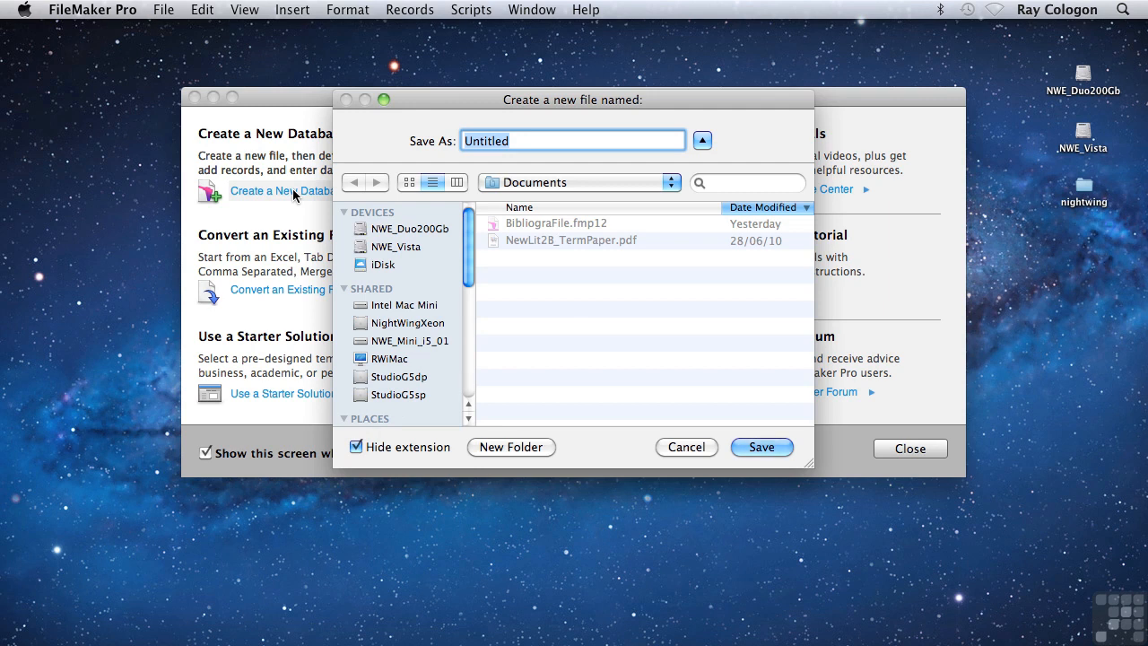
{"action": "type", "text": "WorkFile1"}
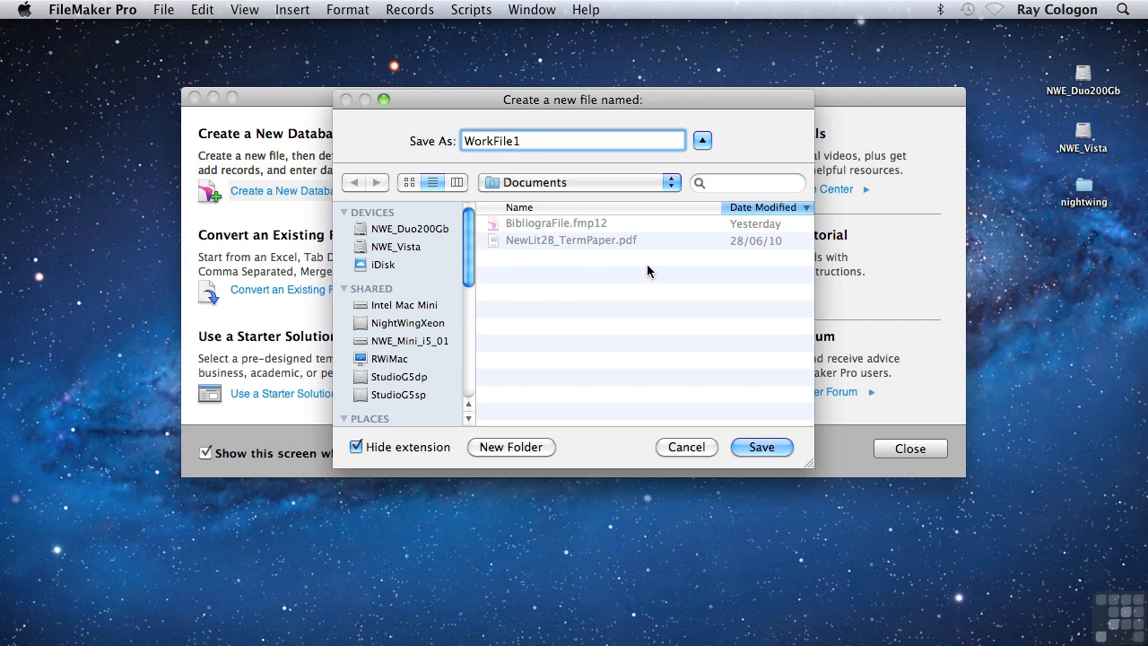
{"action": "left_click", "coordinate": [758, 445]}
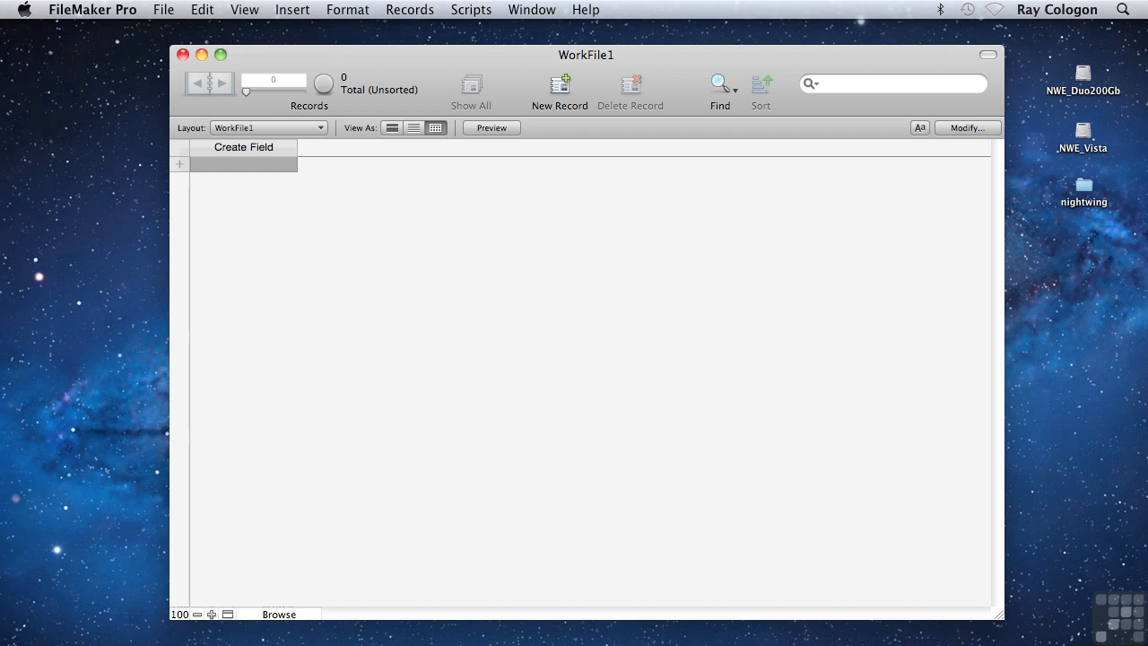
Create the table's first field and name it SerialNo
{"action": "left_click", "coordinate": [244, 148]}
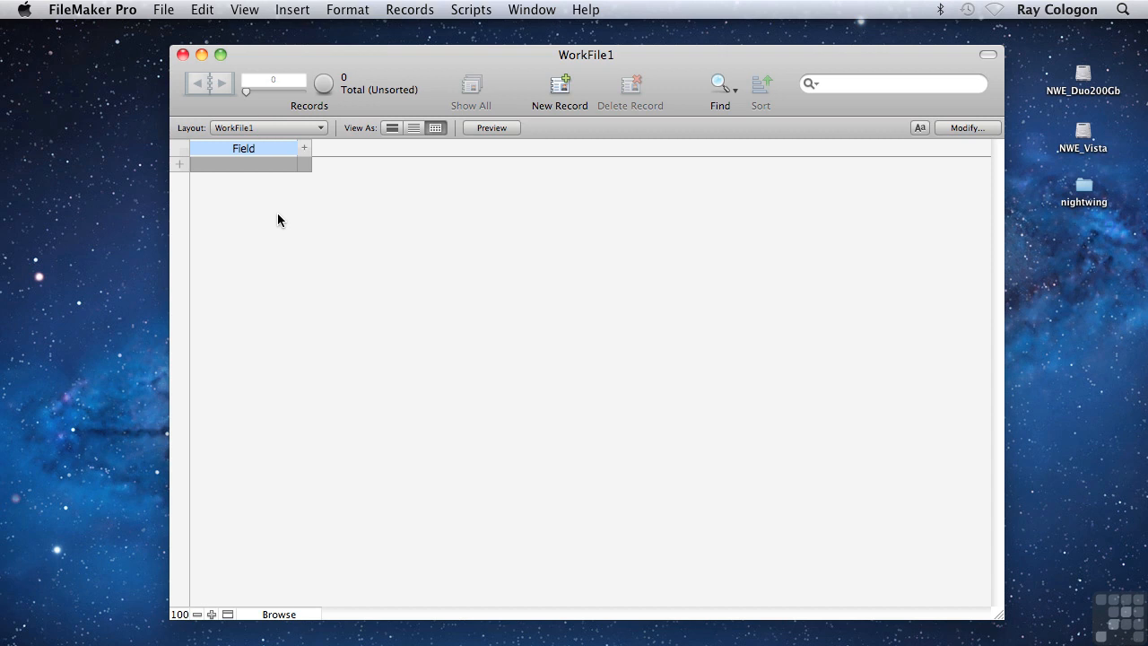
{"action": "type", "text": "SerialNo"}
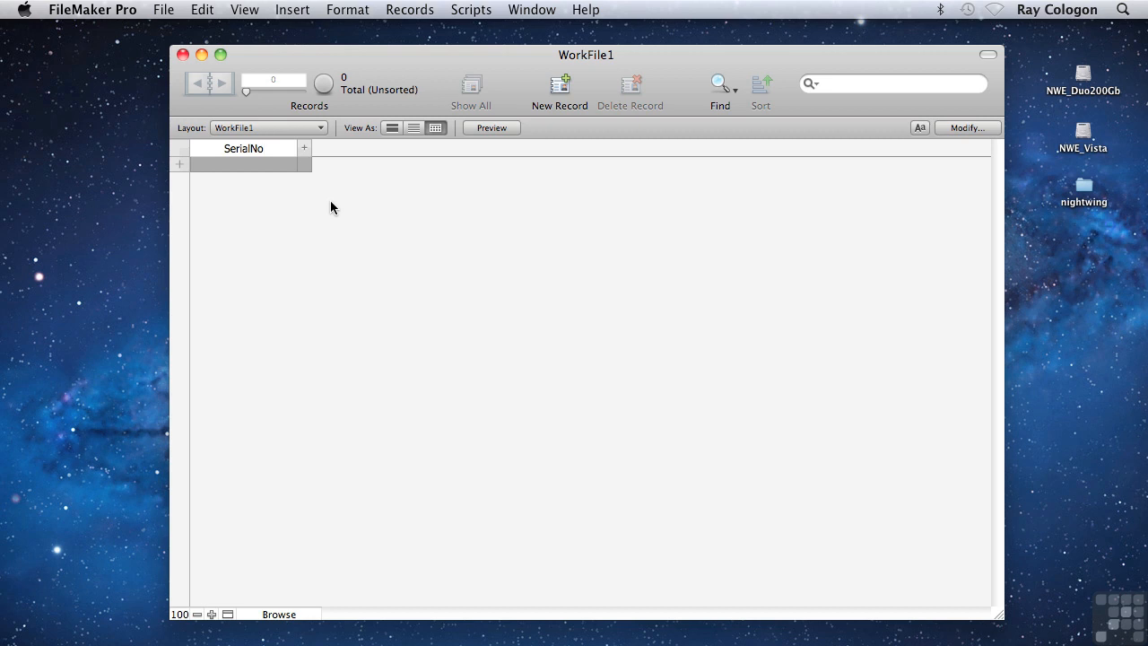
{"action": "key", "text": "Return"}
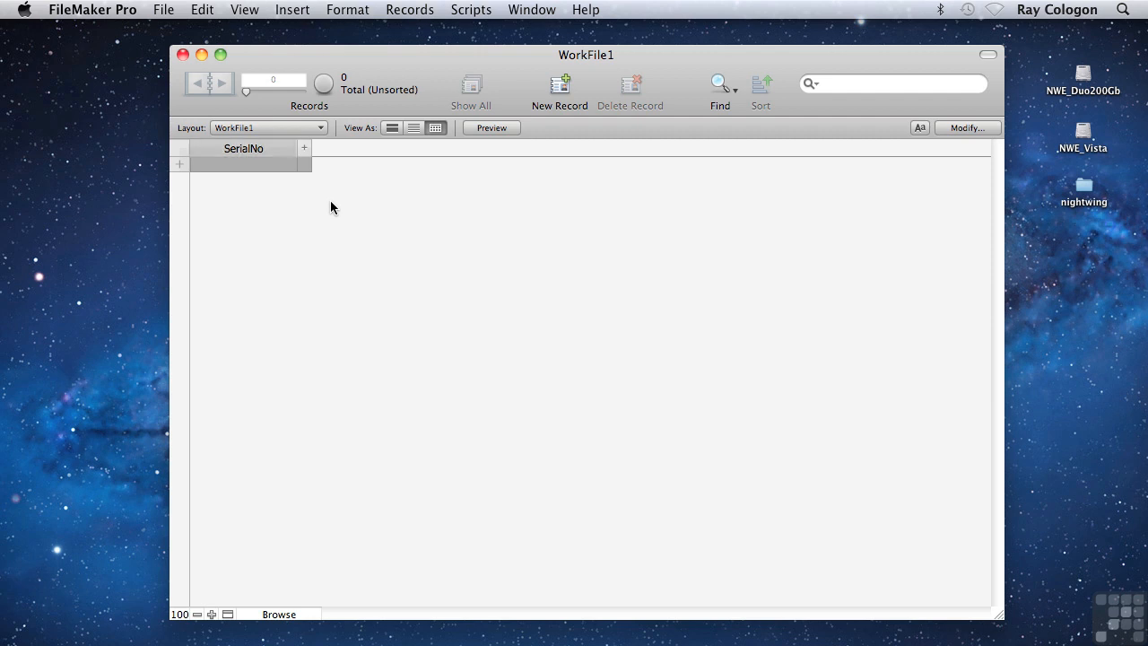
{"action": "left_click", "coordinate": [255, 152]}
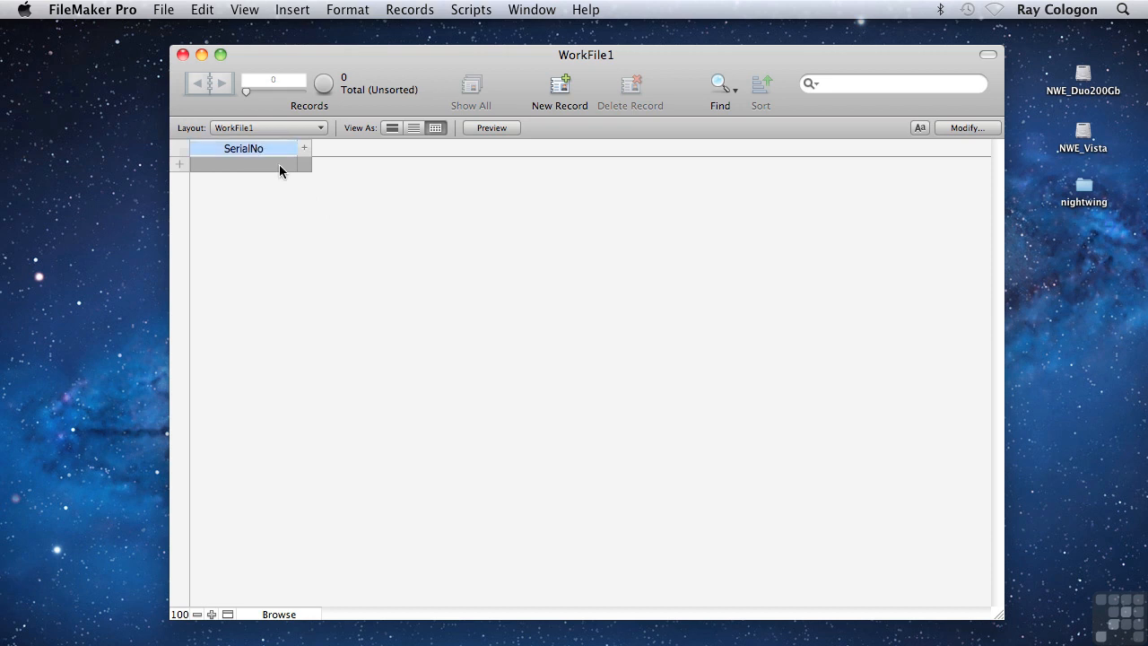
{"action": "left_click", "coordinate": [405, 232]}
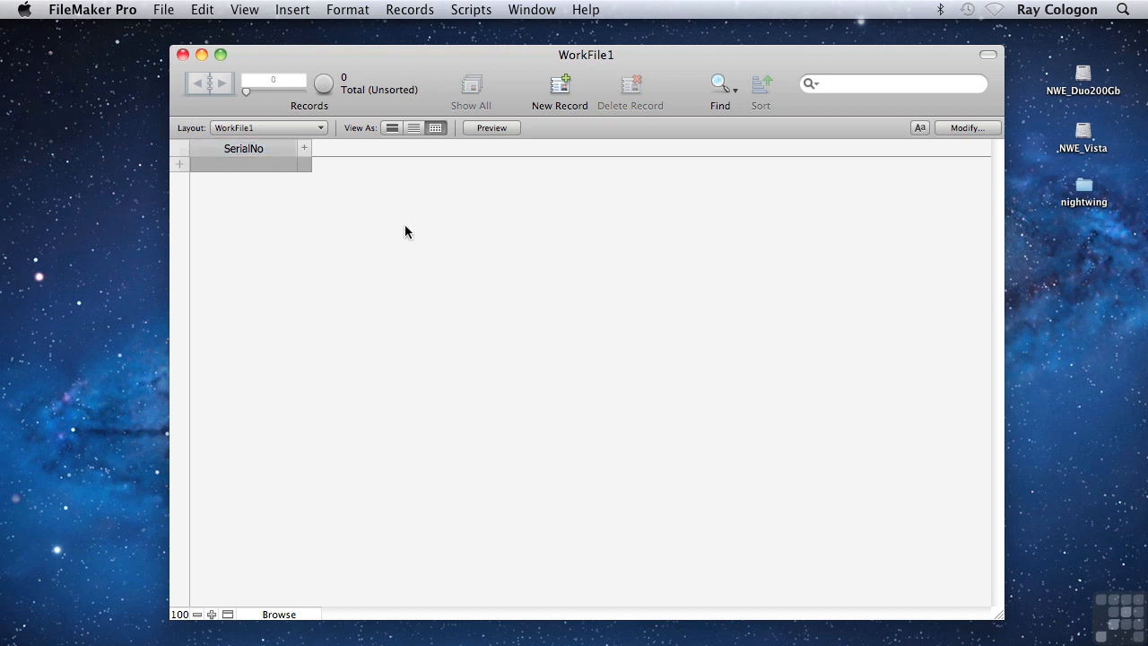
Set the field type of SerialNo to Number
{"action": "left_click", "coordinate": [290, 149]}
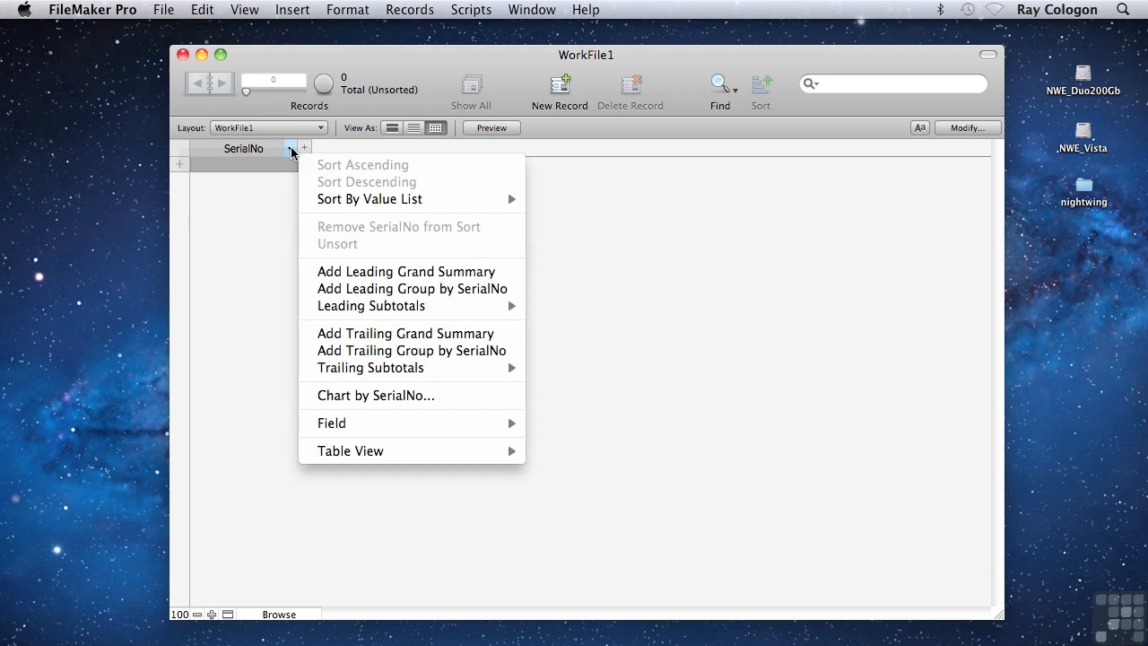
{"action": "mouse_move", "coordinate": [379, 428]}
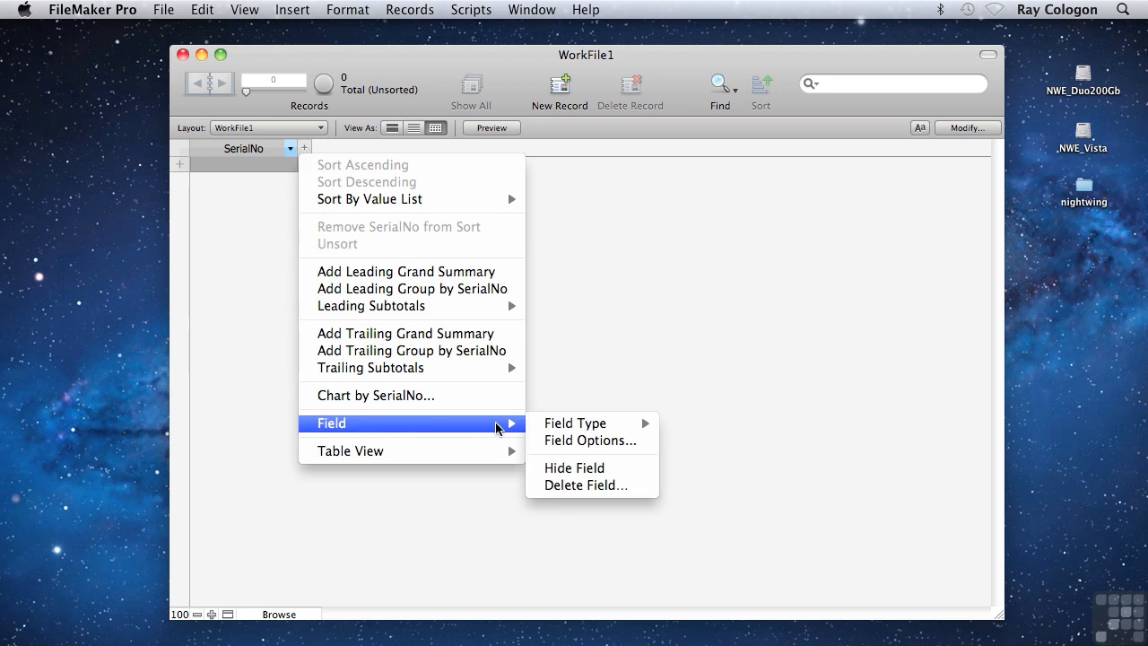
{"action": "mouse_move", "coordinate": [543, 425]}
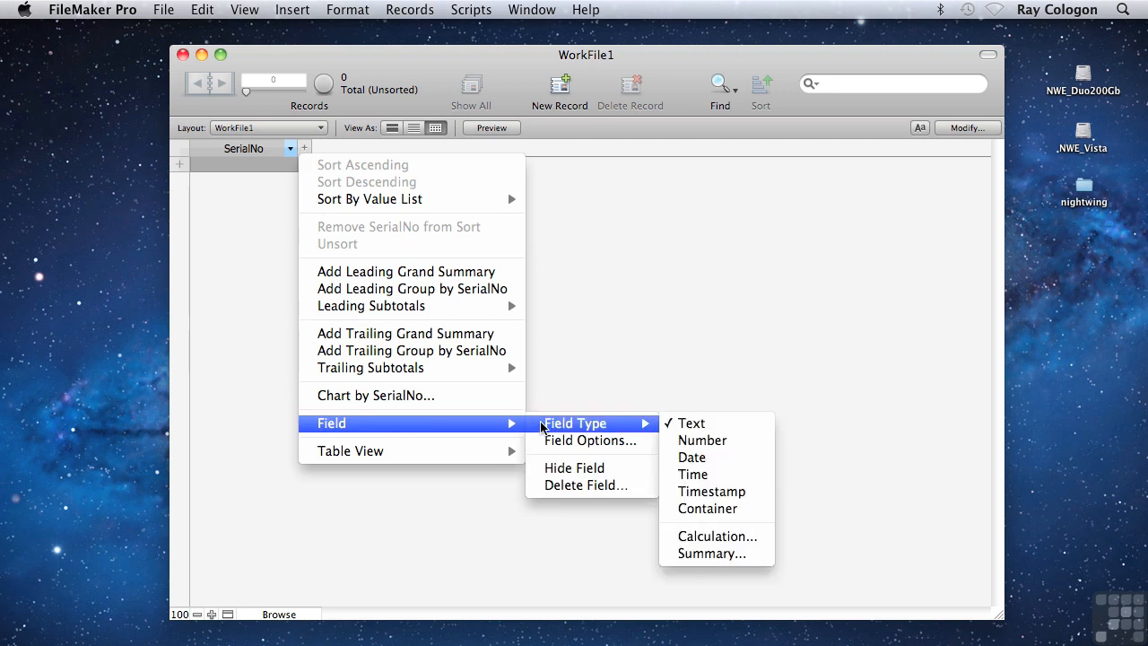
{"action": "left_click", "coordinate": [683, 443]}
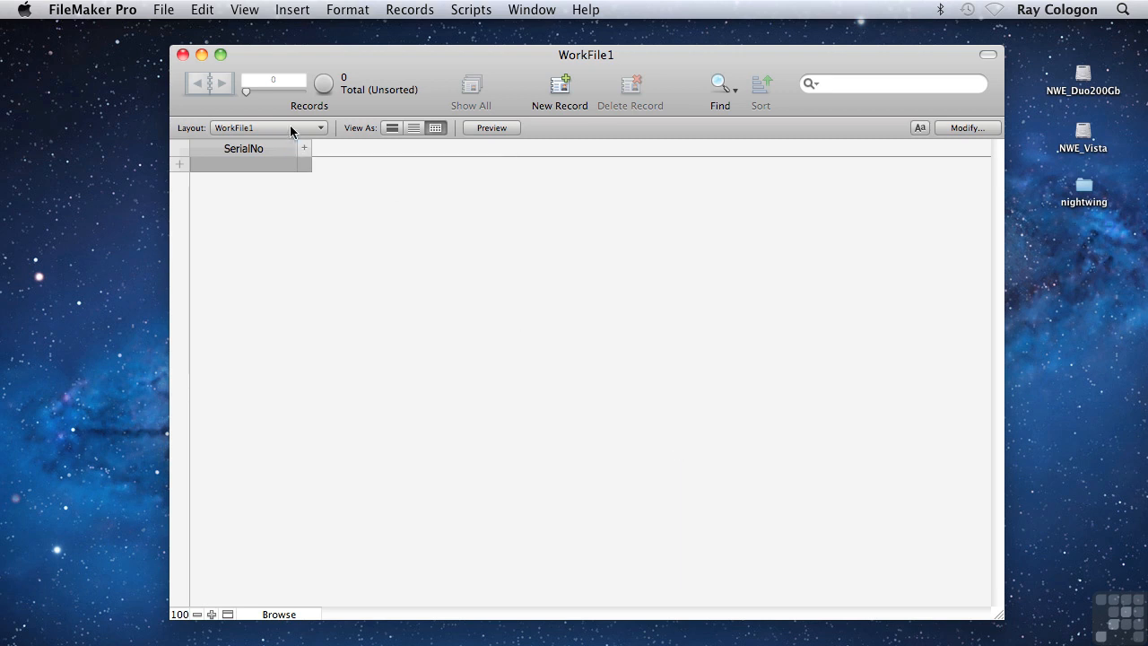
Make SerialNo auto-enter a serial number on creation and prohibit modification of its value during data entry
{"action": "left_click", "coordinate": [290, 150]}
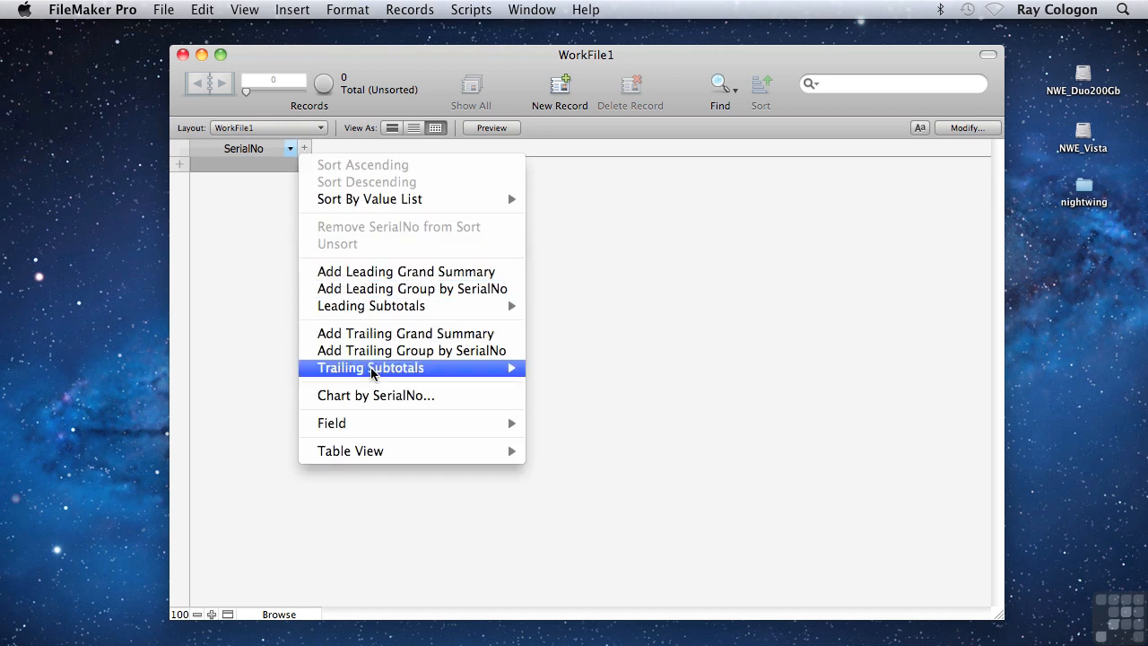
{"action": "mouse_move", "coordinate": [385, 423]}
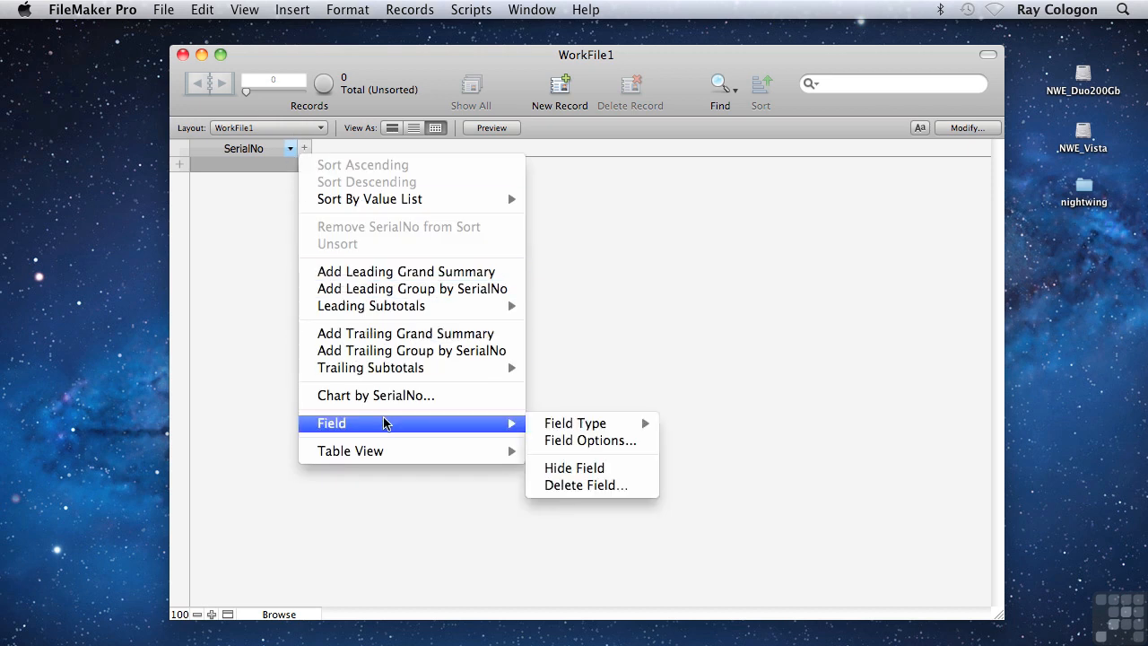
{"action": "left_click", "coordinate": [549, 441]}
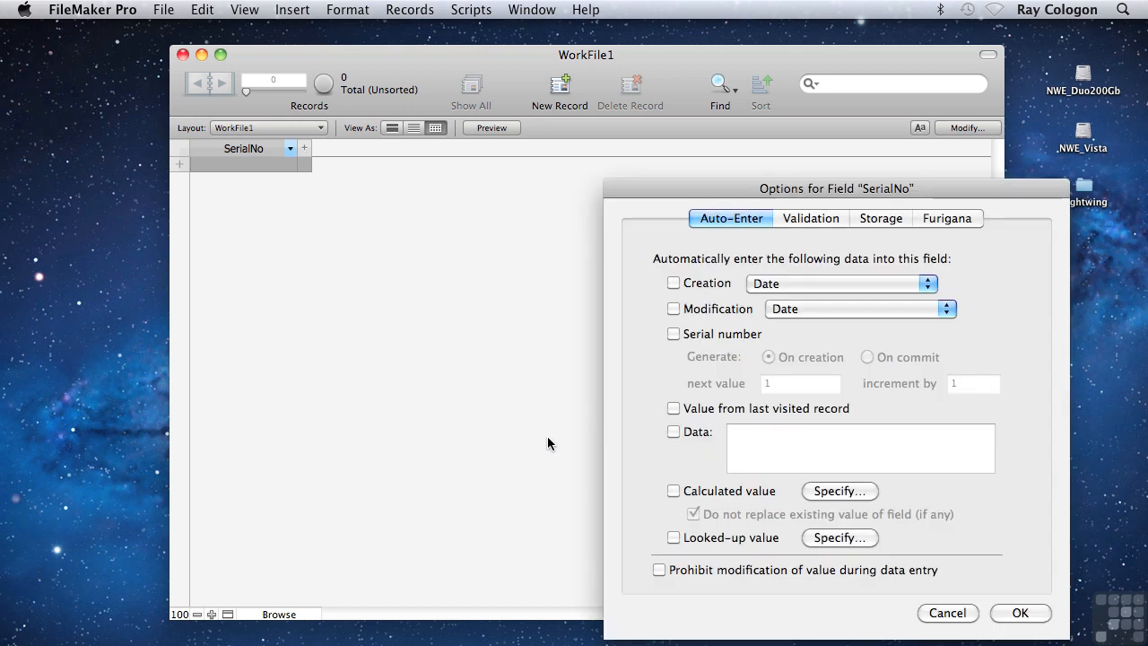
{"action": "left_click", "coordinate": [674, 334]}
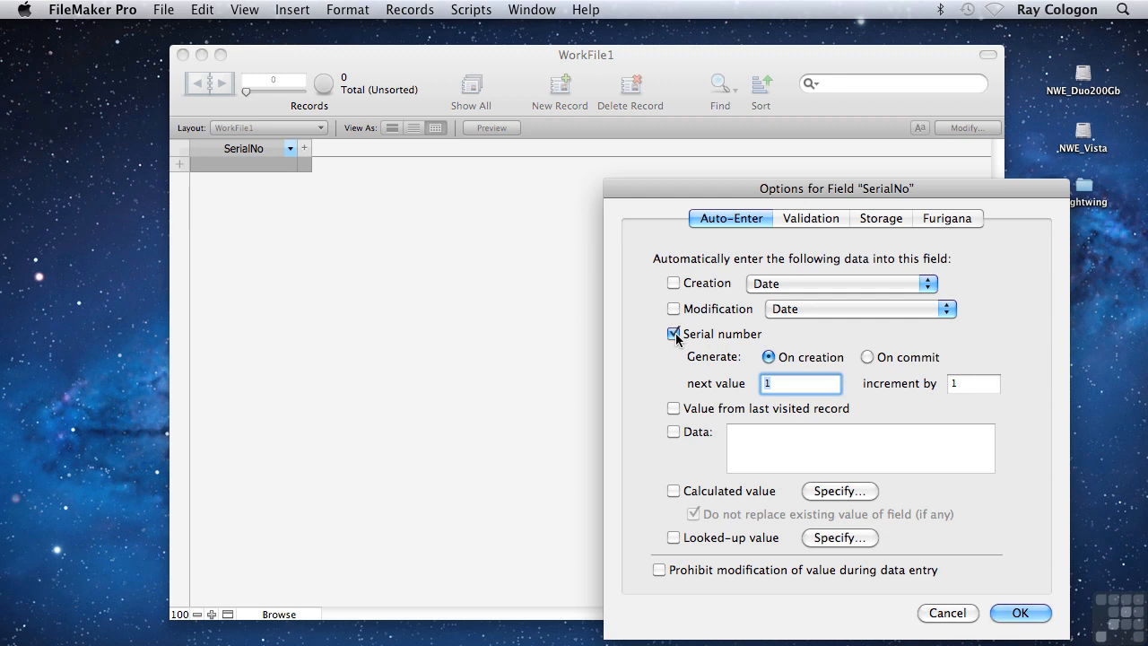
{"action": "left_click", "coordinate": [660, 569]}
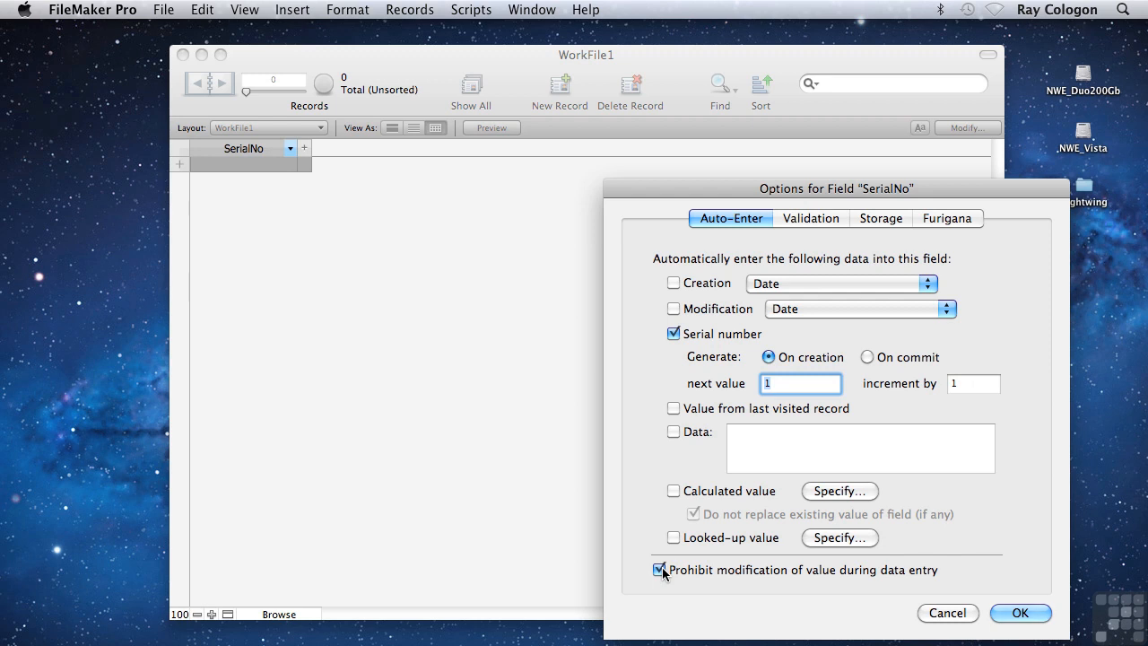
{"action": "left_click", "coordinate": [1010, 612]}
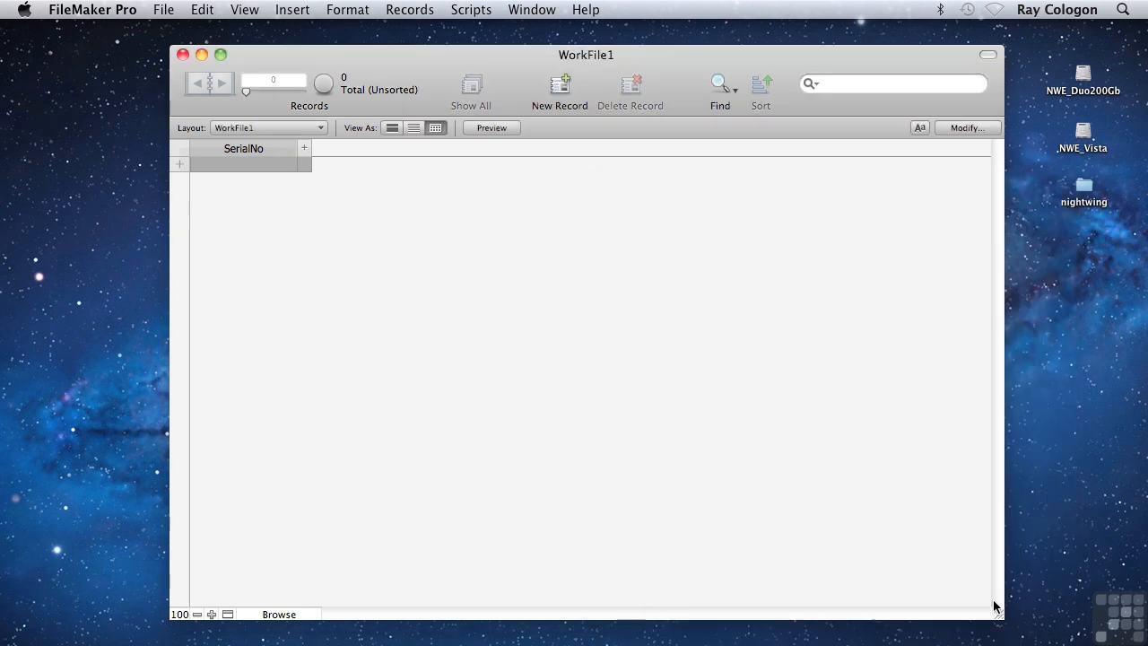
Add four more fields after SerialNo, named Title, Author, Publisher and Year
{"action": "left_click", "coordinate": [304, 146]}
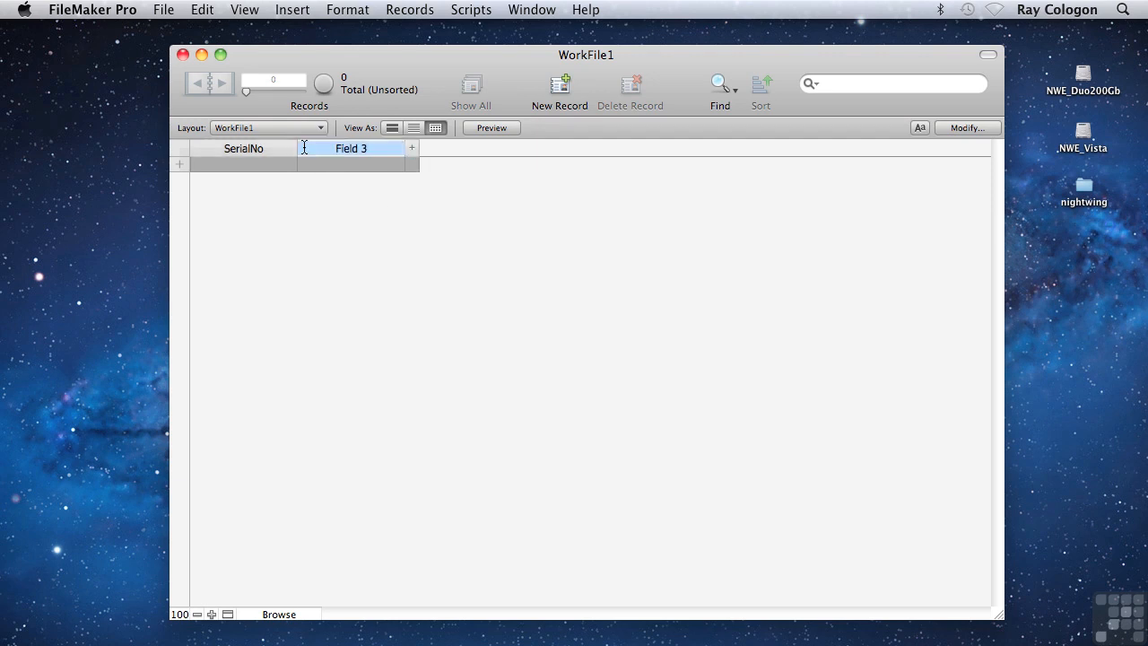
{"action": "type", "text": "Title"}
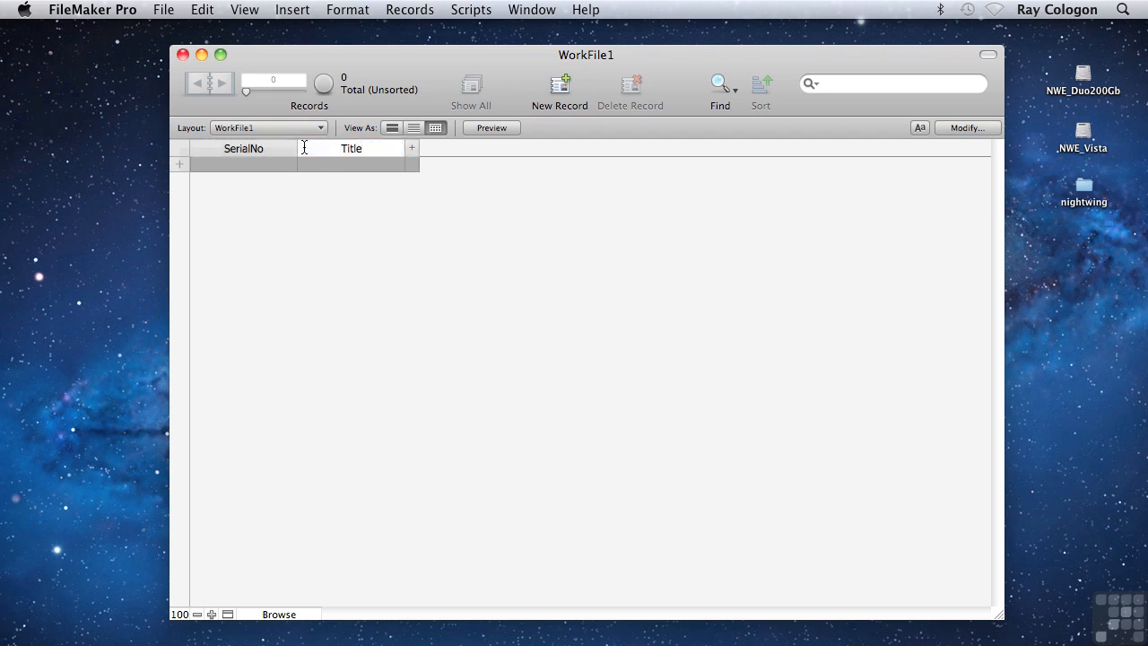
{"action": "left_click", "coordinate": [412, 148]}
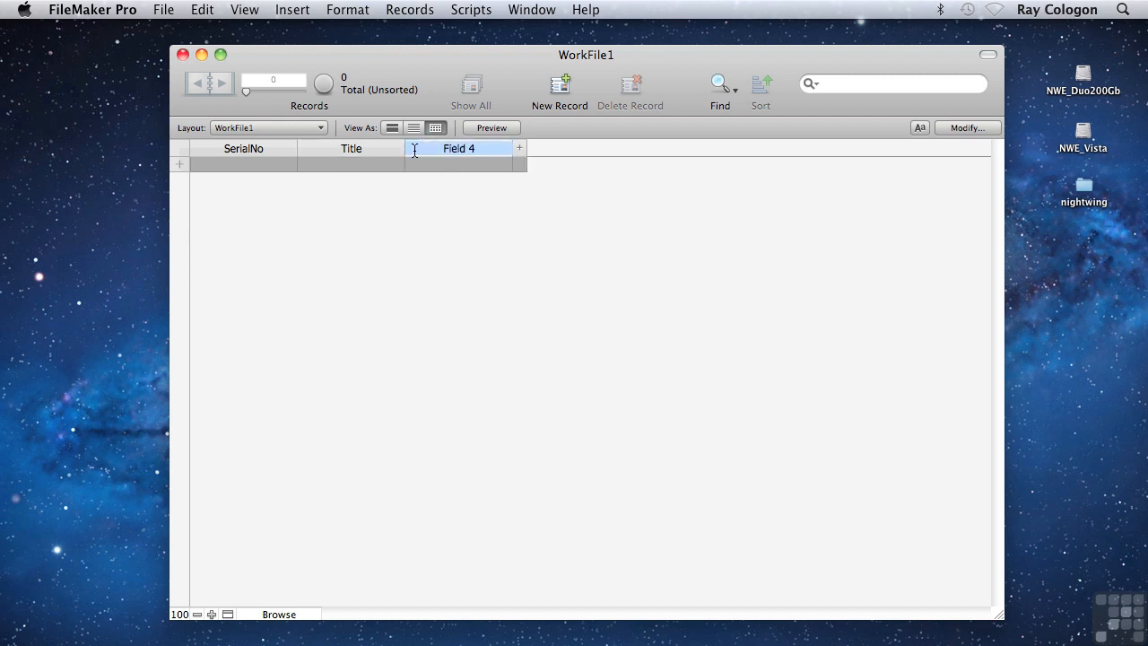
{"action": "type", "text": "Author"}
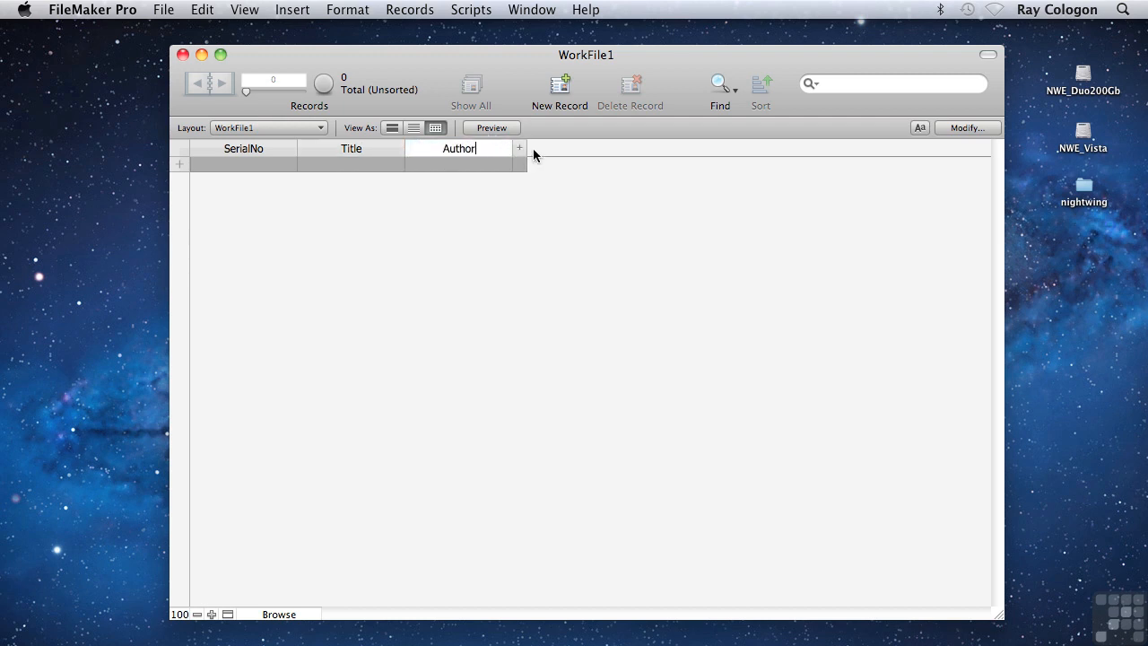
{"action": "left_click", "coordinate": [521, 150]}
{"action": "type", "text": "Publisher"}
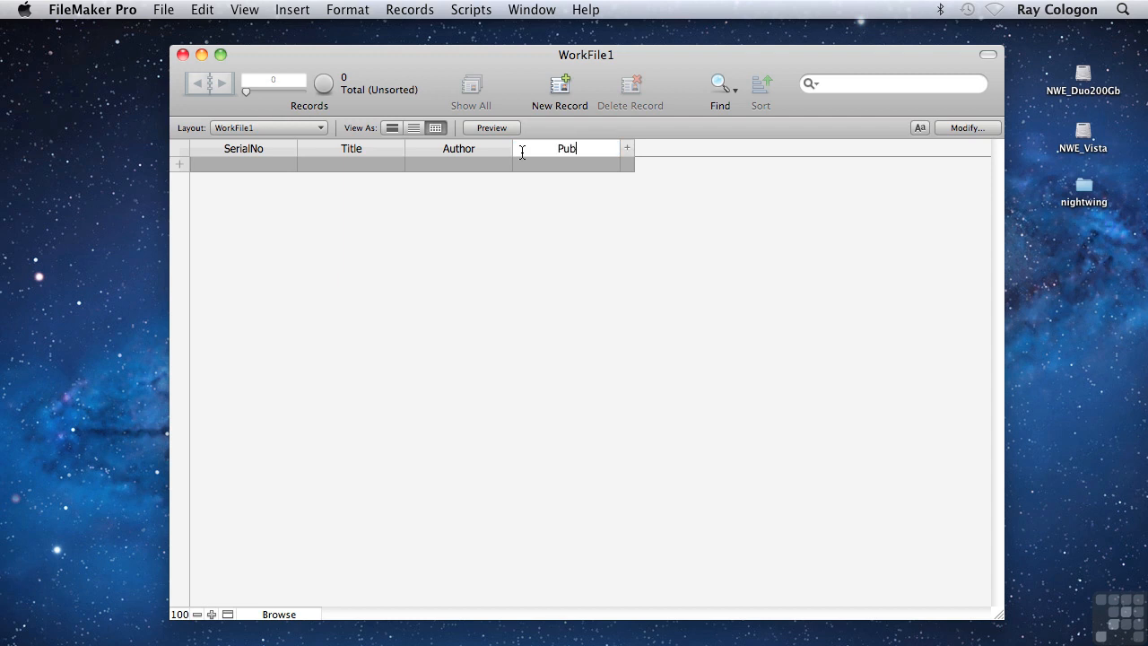
{"action": "left_click", "coordinate": [624, 150]}
{"action": "type", "text": "Year"}
{"action": "left_click", "coordinate": [780, 184]}
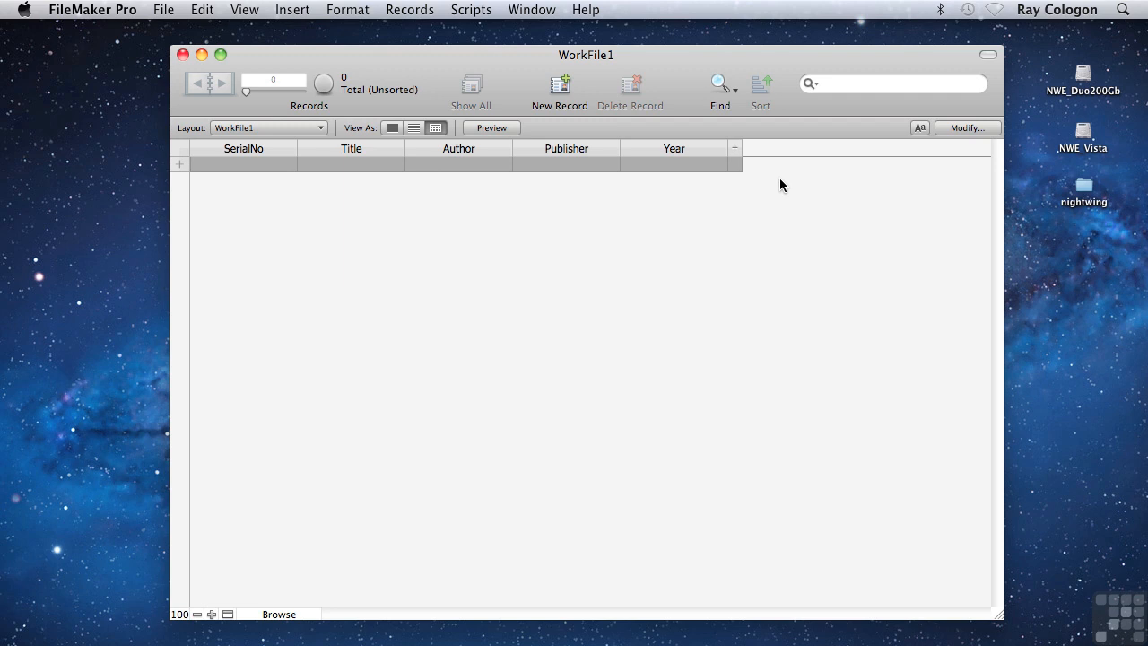
Set the field type of Year to Number
{"action": "left_click", "coordinate": [719, 149]}
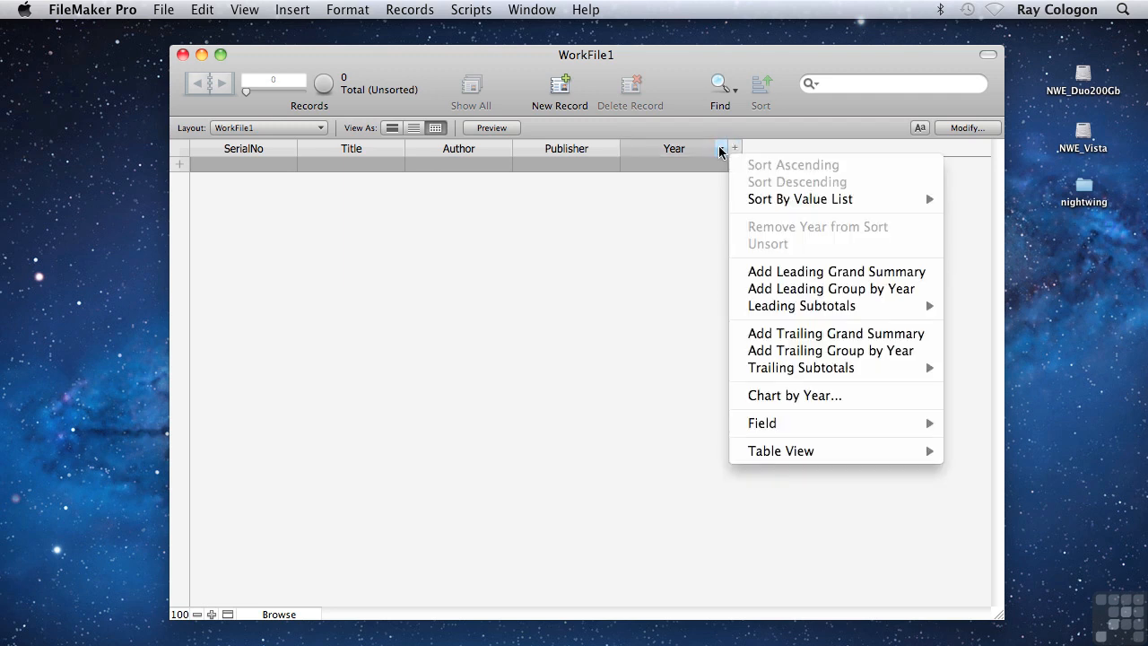
{"action": "mouse_move", "coordinate": [778, 423]}
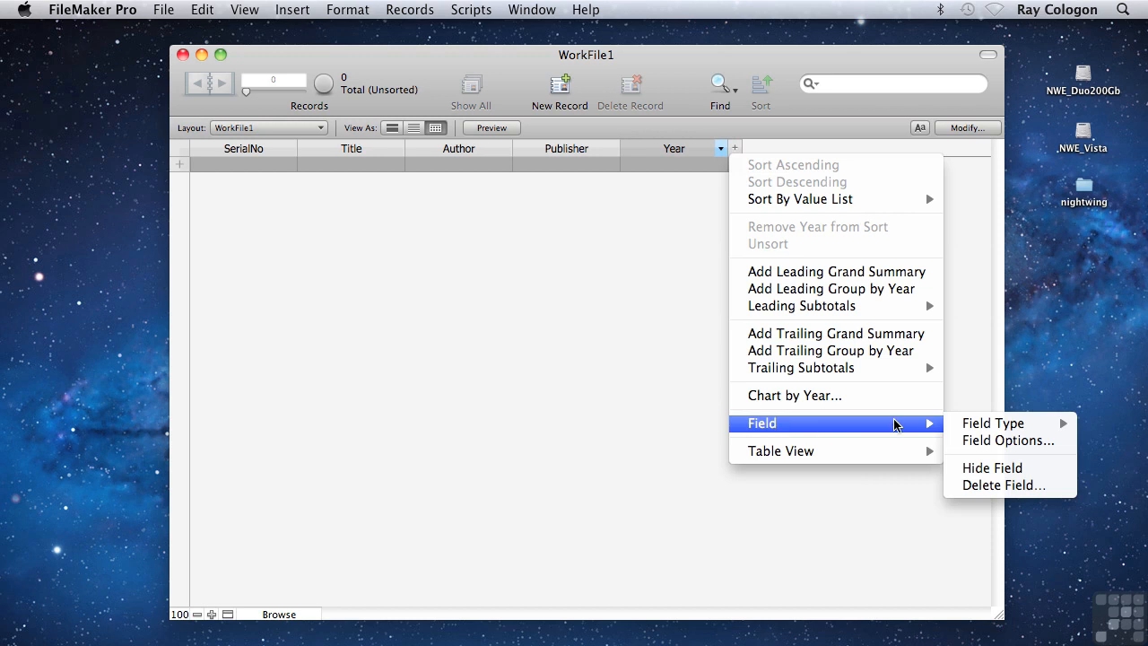
{"action": "mouse_move", "coordinate": [981, 423]}
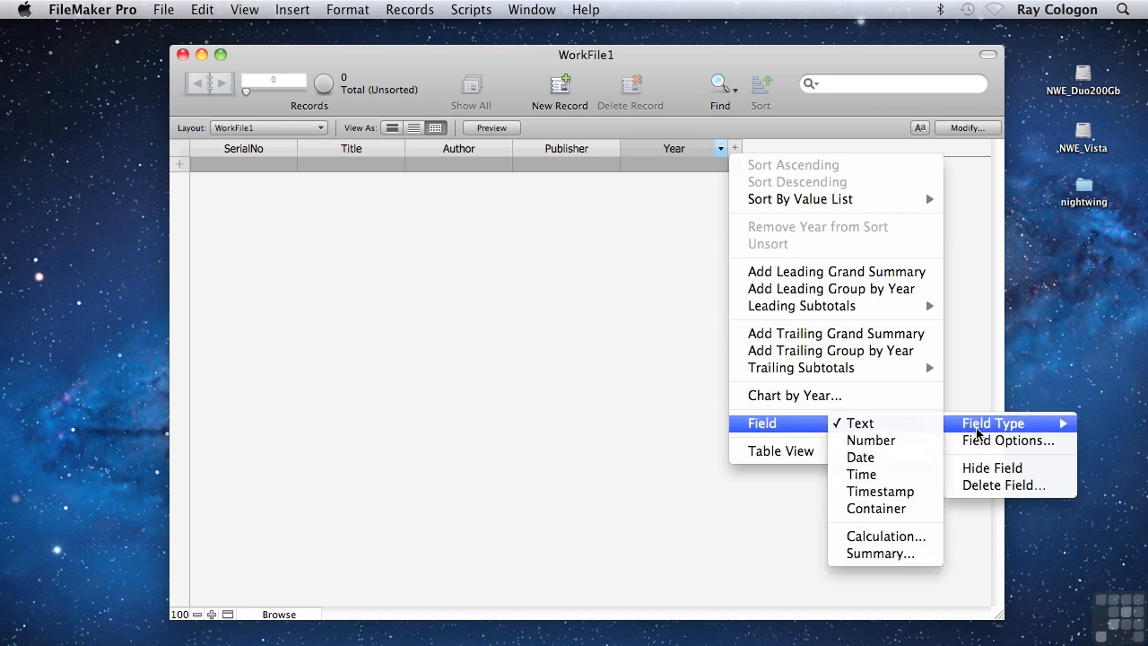
{"action": "left_click", "coordinate": [897, 441]}
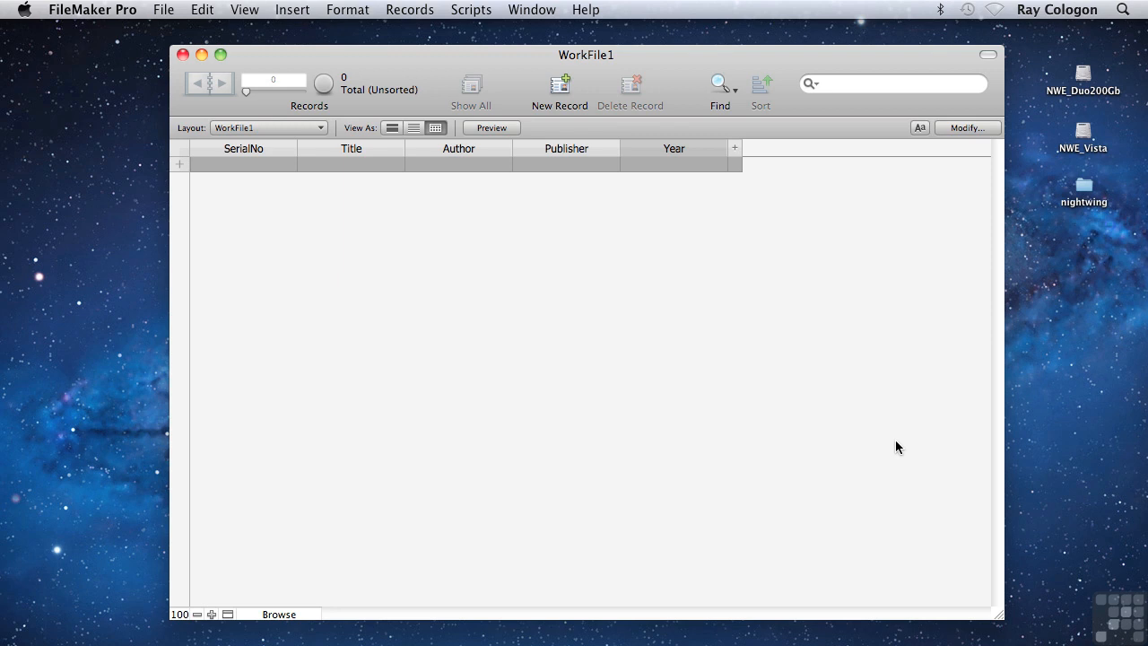
Add a record with title Kim, author Rudyard Kipling, publisher Airmont Publishing Company Inc. and year 1965
{"action": "left_click", "coordinate": [177, 164]}
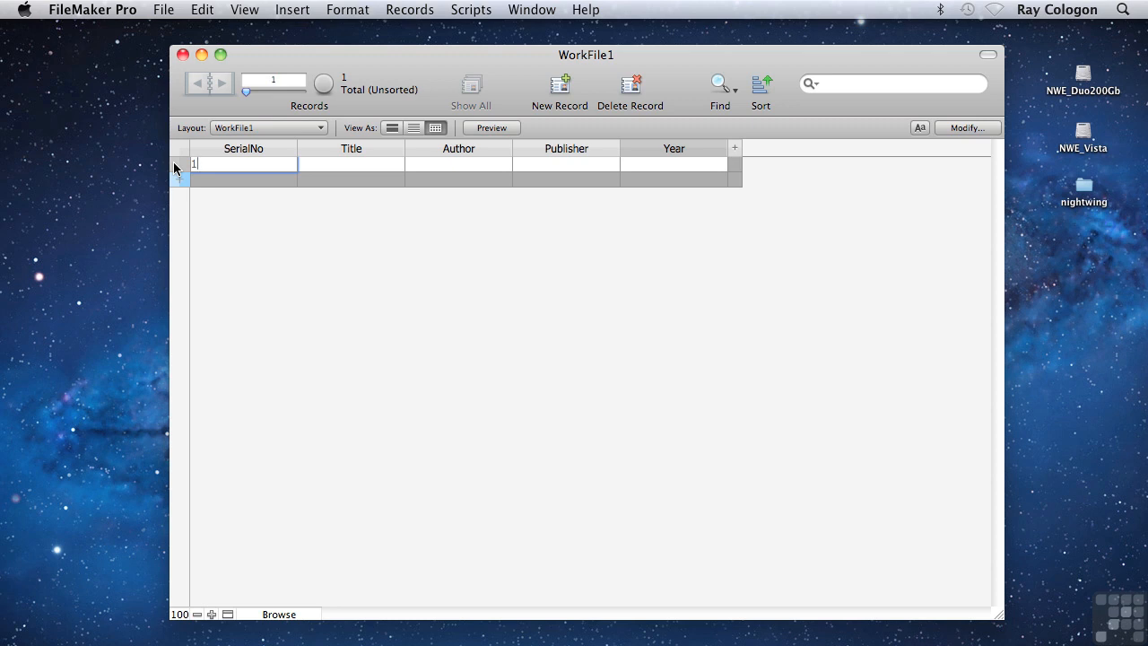
{"action": "key", "text": "Tab"}
{"action": "type", "text": "Kim"}
{"action": "key", "text": "Tab"}
{"action": "type", "text": "Rudyard Kipling"}
{"action": "key", "text": "Tab"}
{"action": "type", "text": "A"}
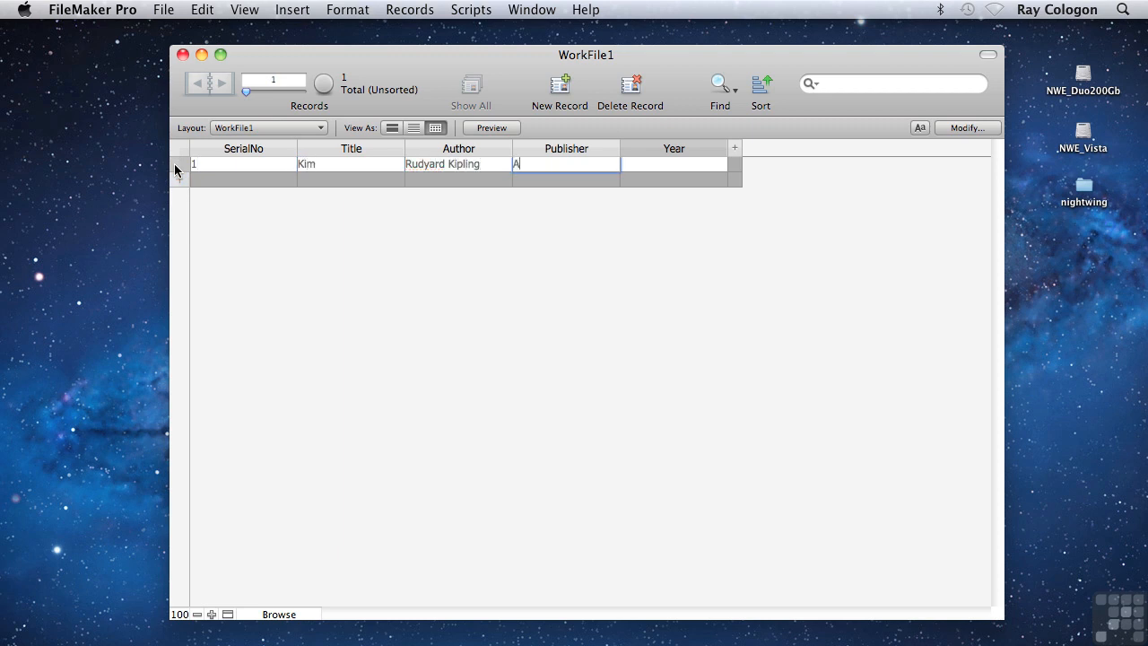
{"action": "type", "text": "irmont Publishing Company Inc."}
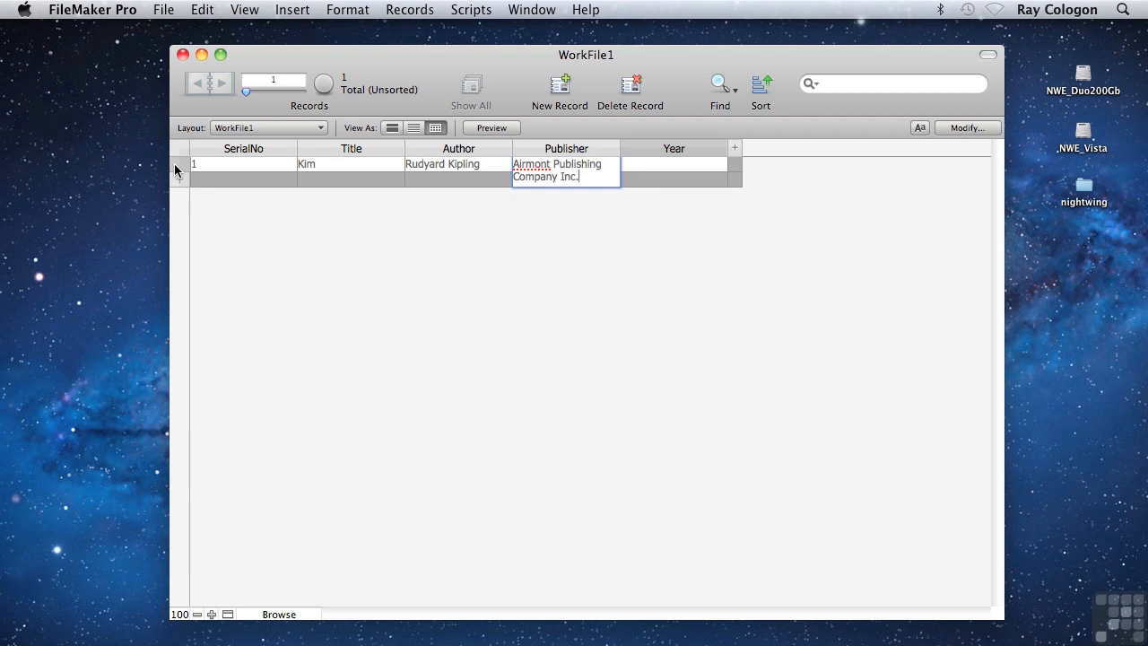
{"action": "key", "text": "Tab"}
{"action": "type", "text": "1965"}
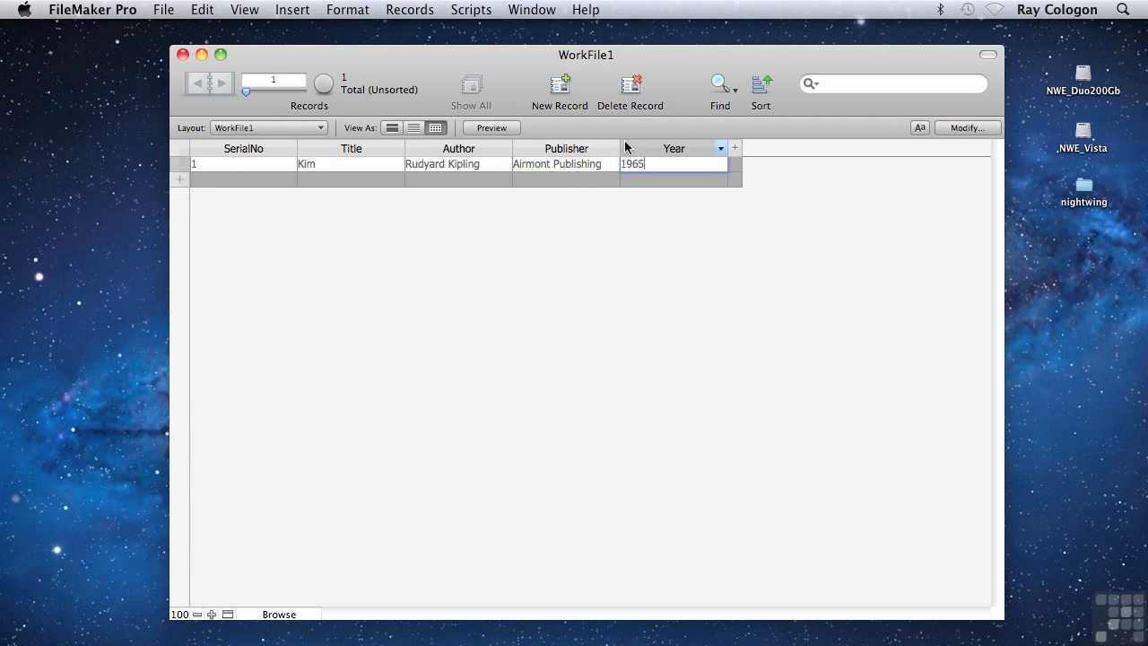
Widen the Publisher column to fit the full publisher name, and narrow the Year and SerialNo columns
{"action": "left_click_drag", "start_coordinate": [619, 148], "coordinate": [704, 150]}
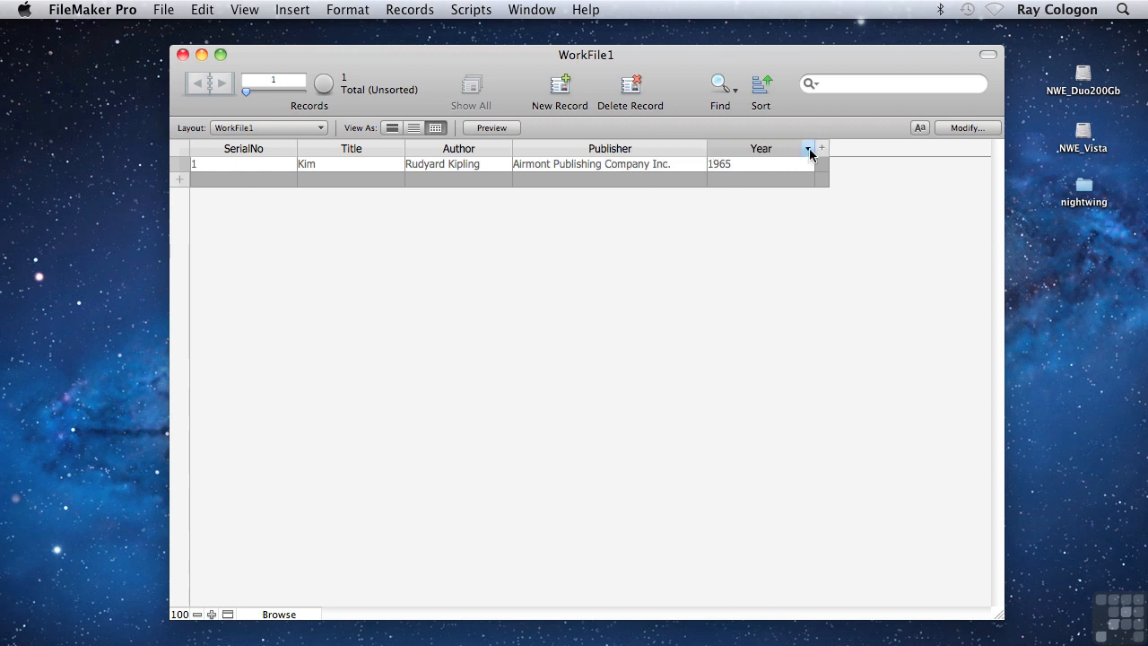
{"action": "left_click_drag", "start_coordinate": [813, 148], "coordinate": [692, 149]}
{"action": "left_click_drag", "start_coordinate": [295, 146], "coordinate": [239, 149]}
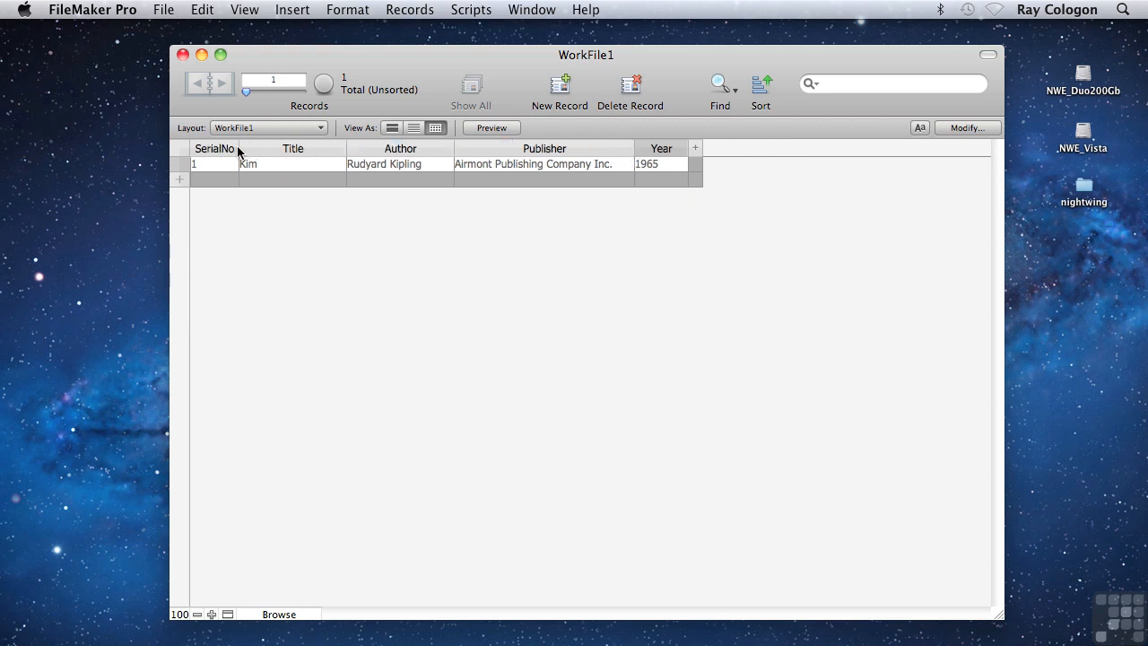
Add a second record with title Emma, author Jane Austen, publisher Penguin Books and year 1966
{"action": "left_click", "coordinate": [178, 177]}
{"action": "key", "text": "Tab"}
{"action": "type", "text": "Emma"}
{"action": "key", "text": "Tab"}
{"action": "type", "text": "Jane Austen"}
{"action": "key", "text": "Tab"}
{"action": "type", "text": "Penguin Books"}
{"action": "key", "text": "Tab"}
{"action": "type", "text": "1966"}
{"action": "key", "text": "Return"}
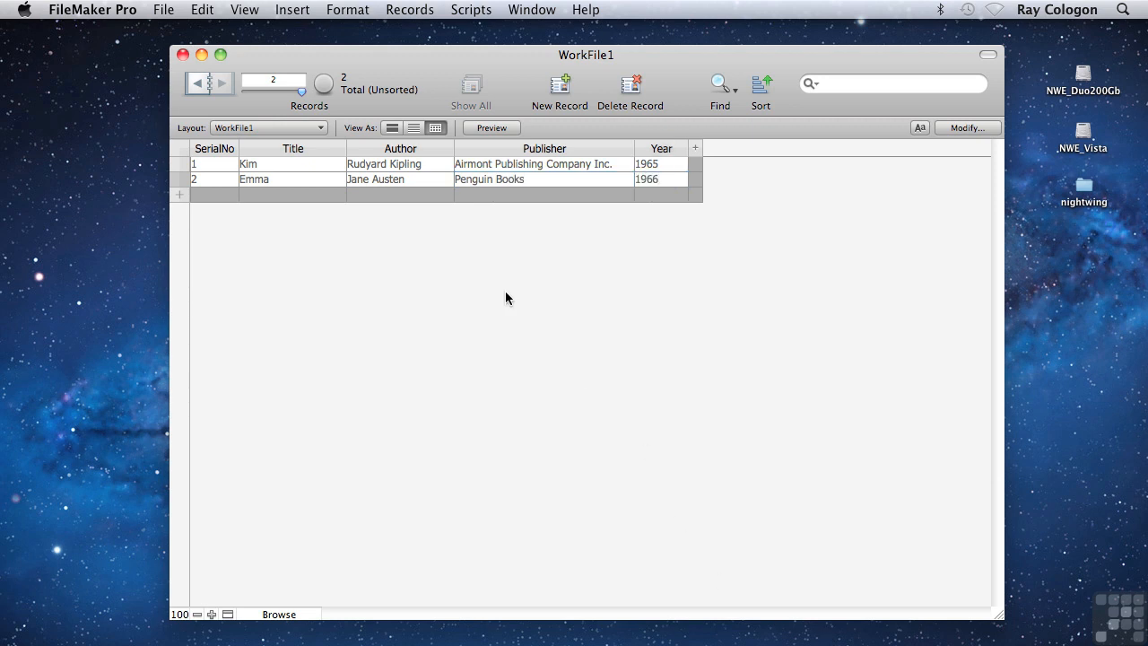
Sort the records by Author in ascending order, and re-sort them by Author in descending order
{"action": "left_click", "coordinate": [446, 149]}
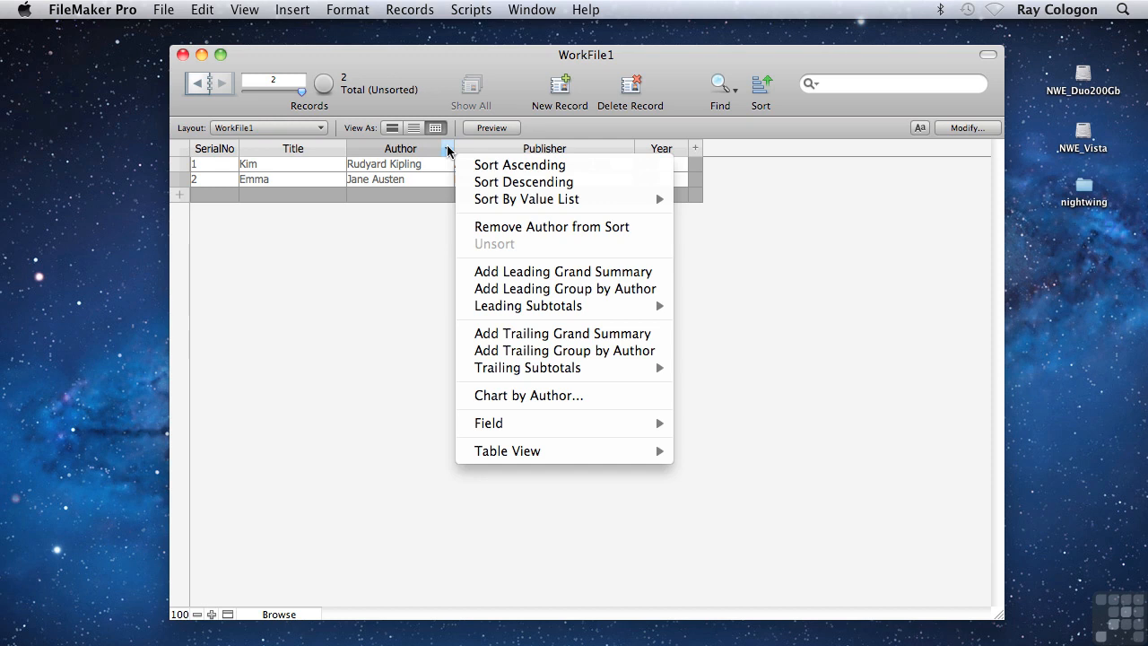
{"action": "left_click", "coordinate": [499, 167]}
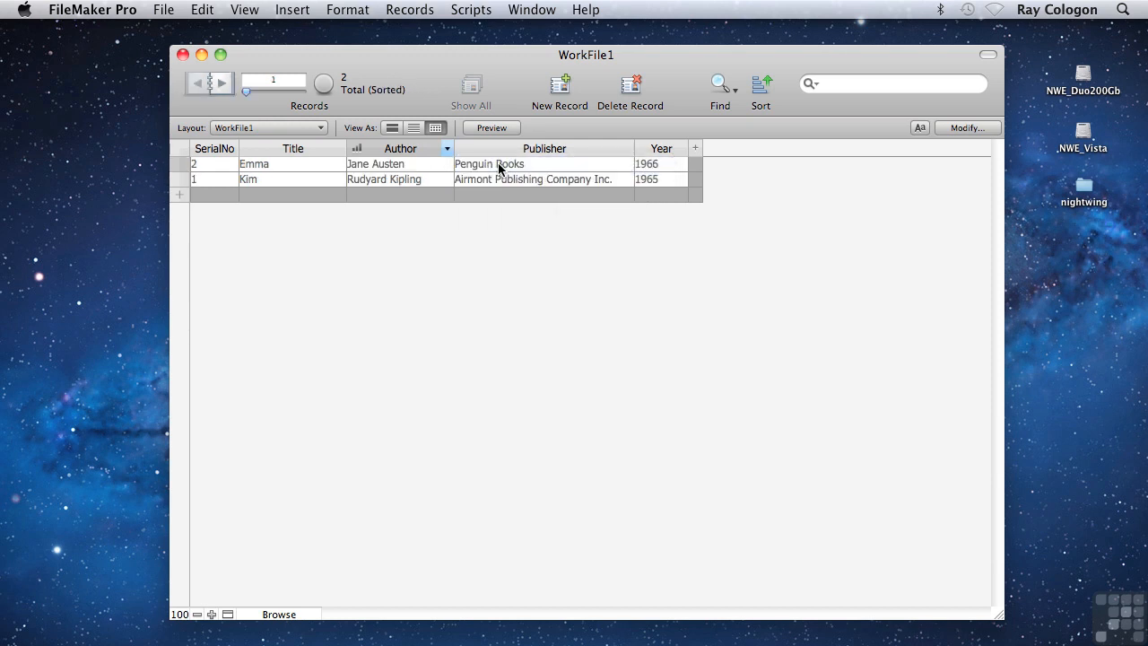
{"action": "left_click", "coordinate": [446, 149]}
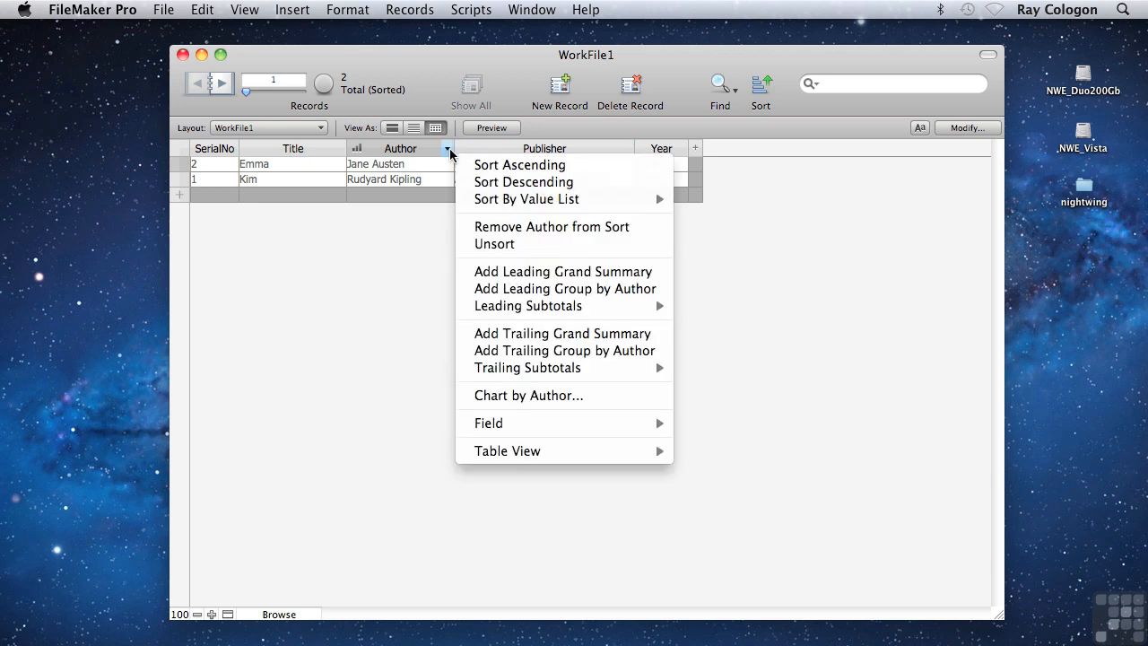
{"action": "left_click", "coordinate": [482, 183]}
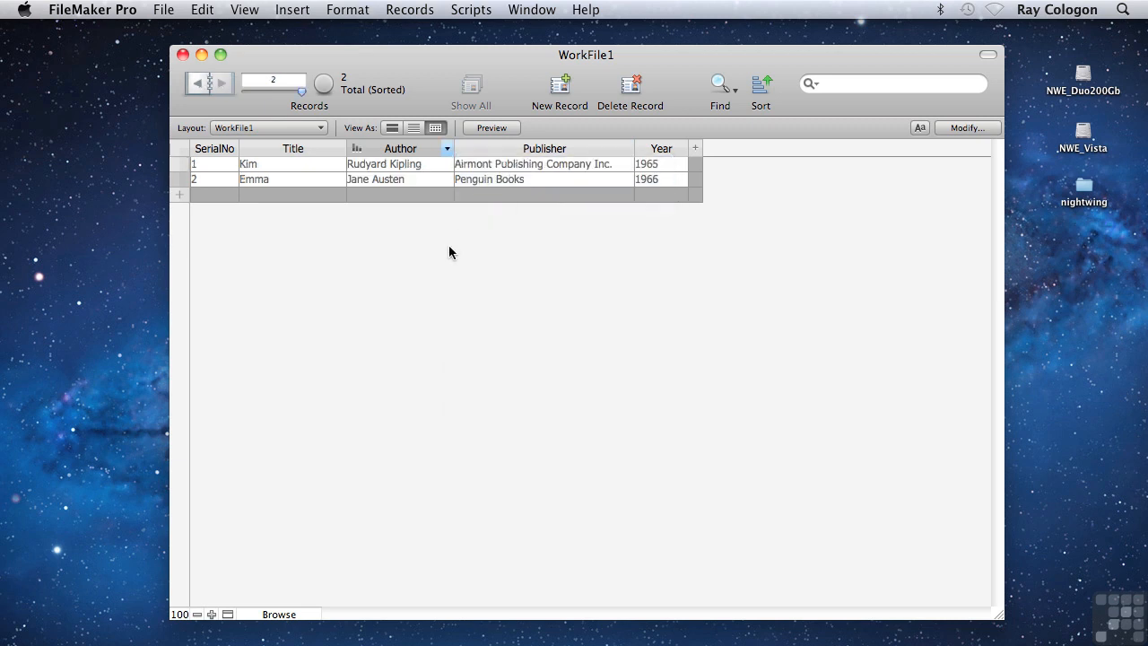
Remove the Author sort by returning the records to their unsorted order
{"action": "left_click", "coordinate": [446, 149]}
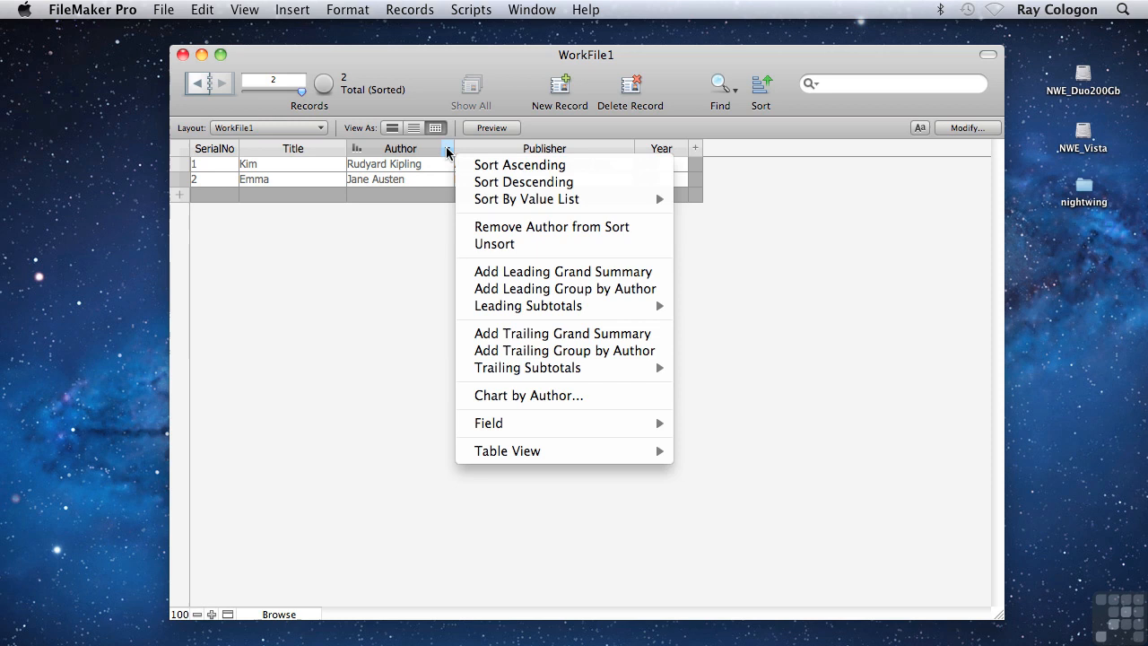
{"action": "left_click", "coordinate": [487, 245]}
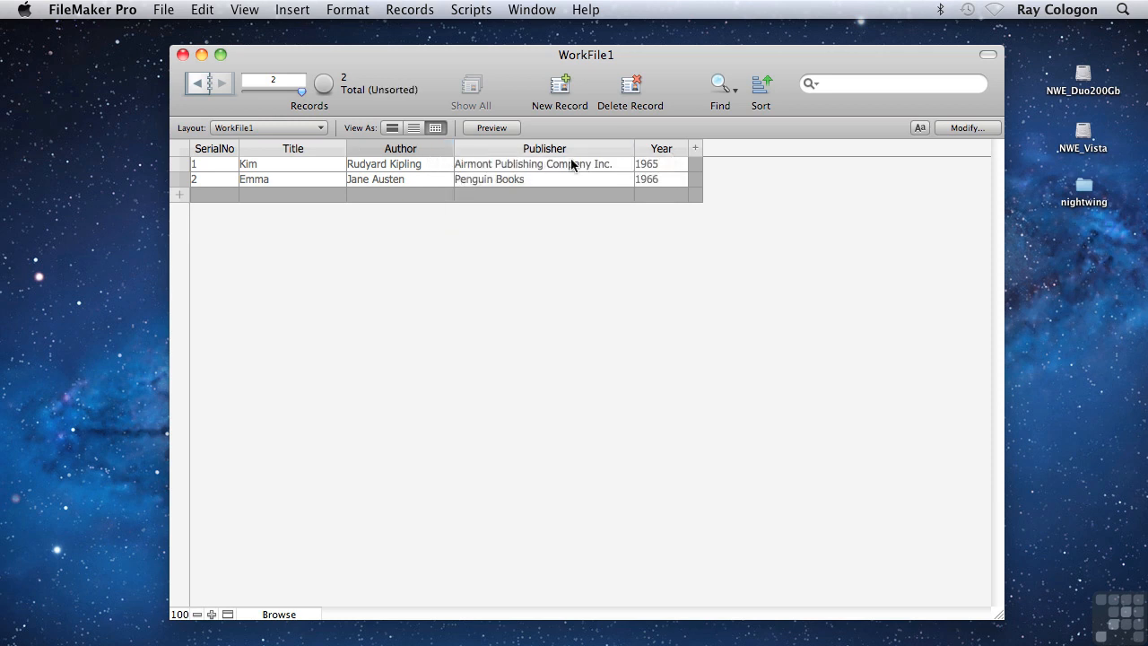